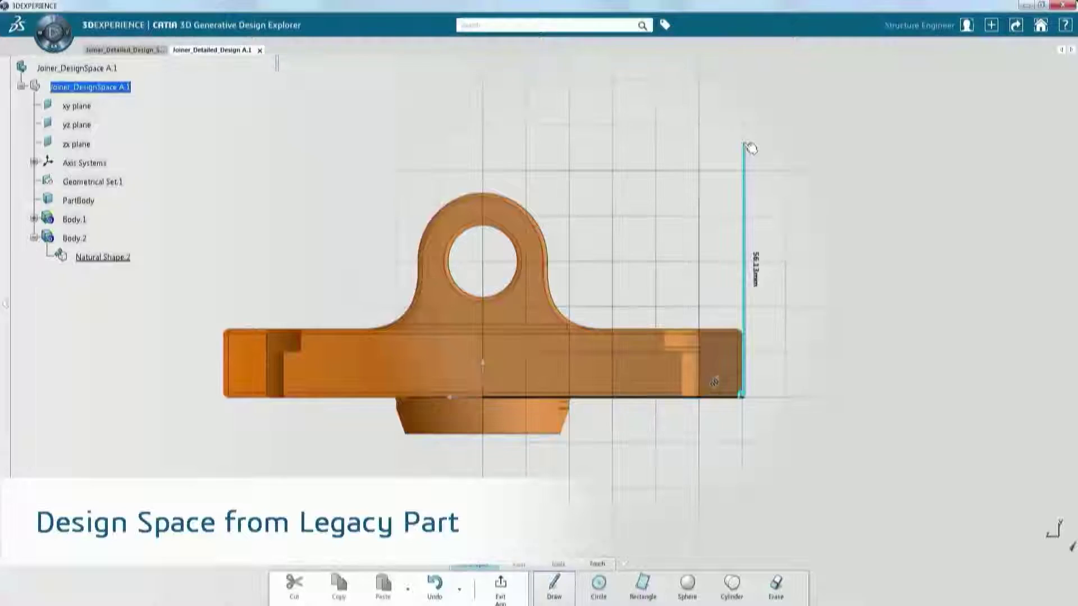
Finish the profile with a 20.5 mm horizontal line and a 45.17 mm line to the hole centre
{"action": "left_click", "coordinate": [744, 171]}
{"action": "left_click", "coordinate": [657, 171]}
{"action": "left_click", "coordinate": [483, 261]}
{"action": "key", "text": "Tab"}
{"action": "type", "text": "1"}
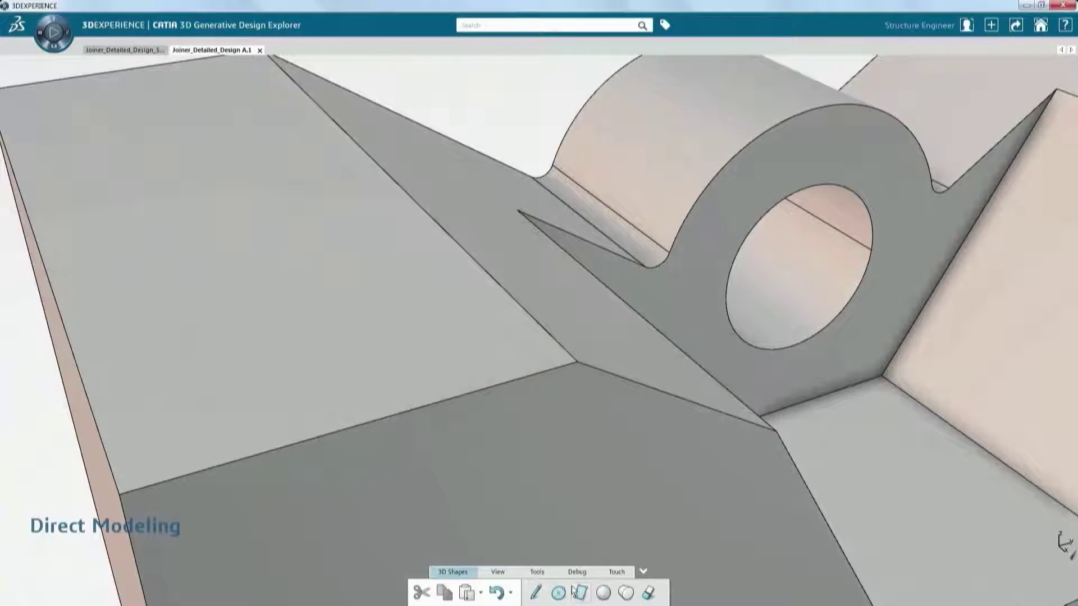
Sketch a rectangle on the top-left face and push it down -50 mm to cut a slot
{"action": "left_click", "coordinate": [580, 592]}
{"action": "left_click", "coordinate": [121, 492]}
{"action": "left_click", "coordinate": [403, 212]}
{"action": "scroll", "coordinate": [438, 197], "scroll_direction": "down", "scroll_amount": 10}
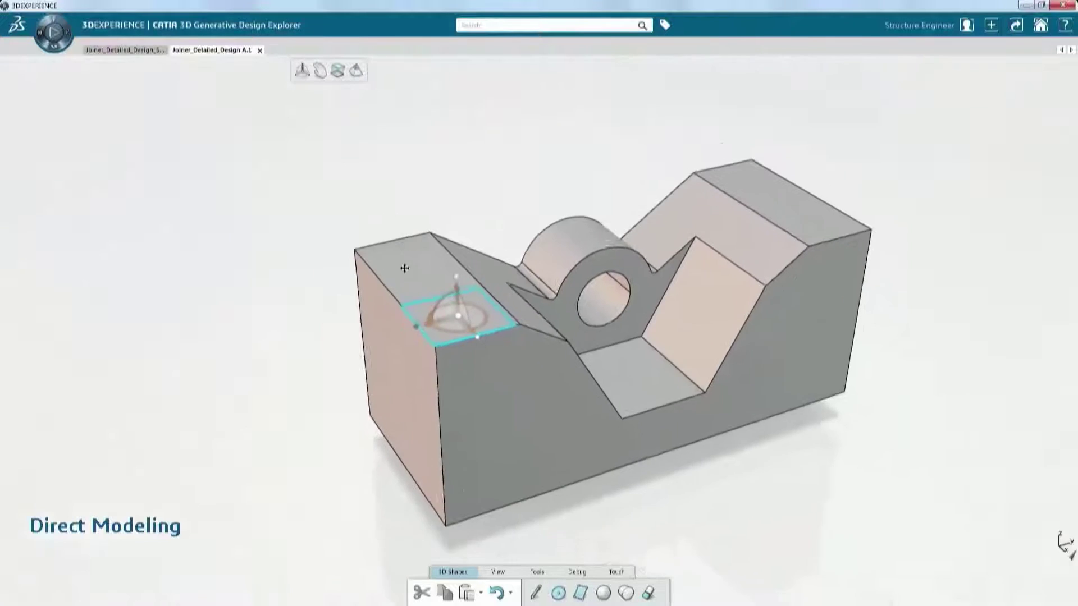
{"action": "left_click_drag", "start_coordinate": [398, 249], "coordinate": [421, 385]}
{"action": "type", "text": "-50"}
{"action": "key", "text": "Return"}
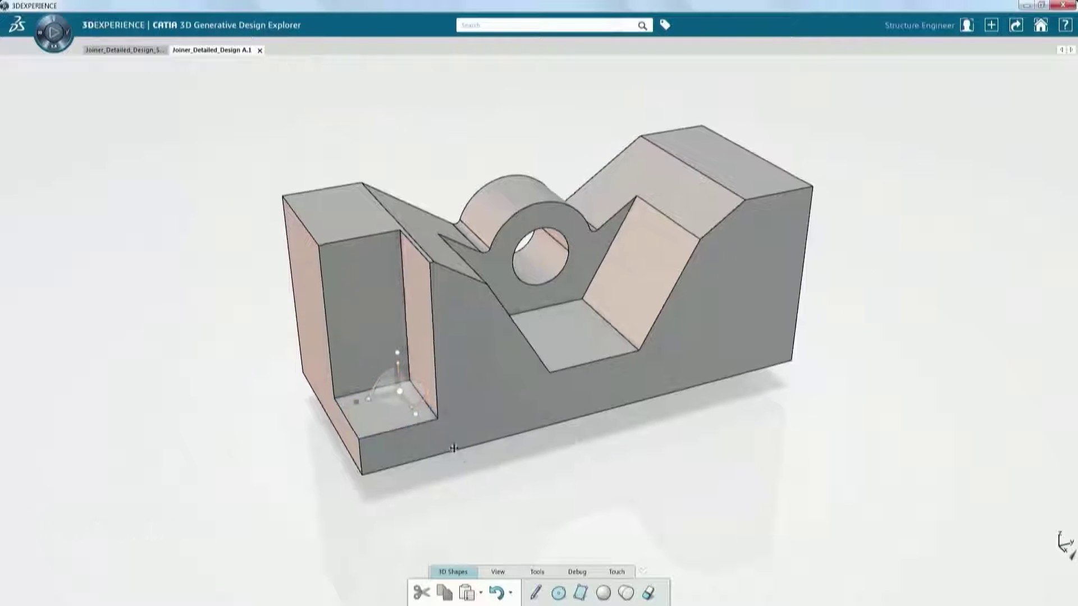
Sketch a circle centred on the slot's bottom face
{"action": "scroll", "coordinate": [505, 382], "scroll_direction": "up", "scroll_amount": 5}
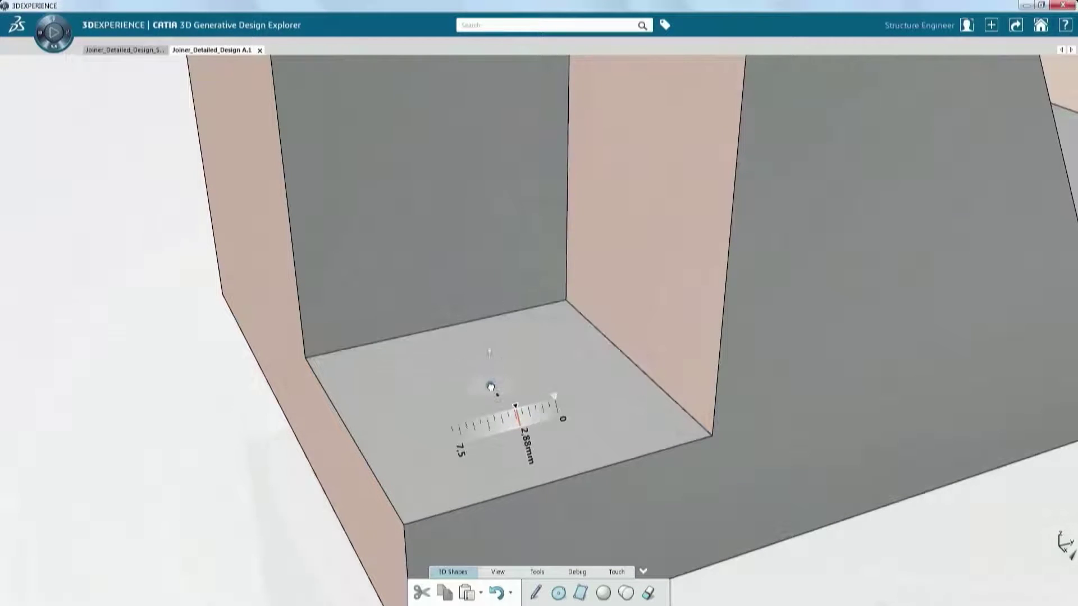
{"action": "left_click", "coordinate": [504, 490]}
{"action": "left_click", "coordinate": [557, 599]}
{"action": "mouse_move", "coordinate": [494, 394]}
{"action": "left_mouse_down"}
{"action": "mouse_move", "coordinate": [474, 379]}
{"action": "mouse_move", "coordinate": [432, 384]}
{"action": "left_mouse_up"}
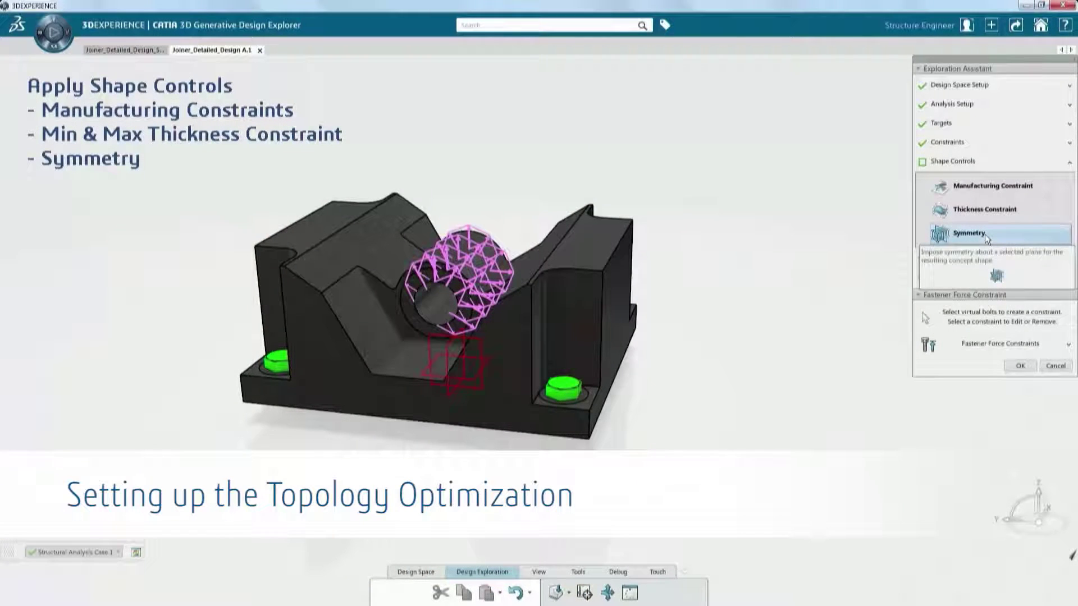
Add a Symmetry shape control referencing the part's middle plane
{"action": "left_click", "coordinate": [986, 236]}
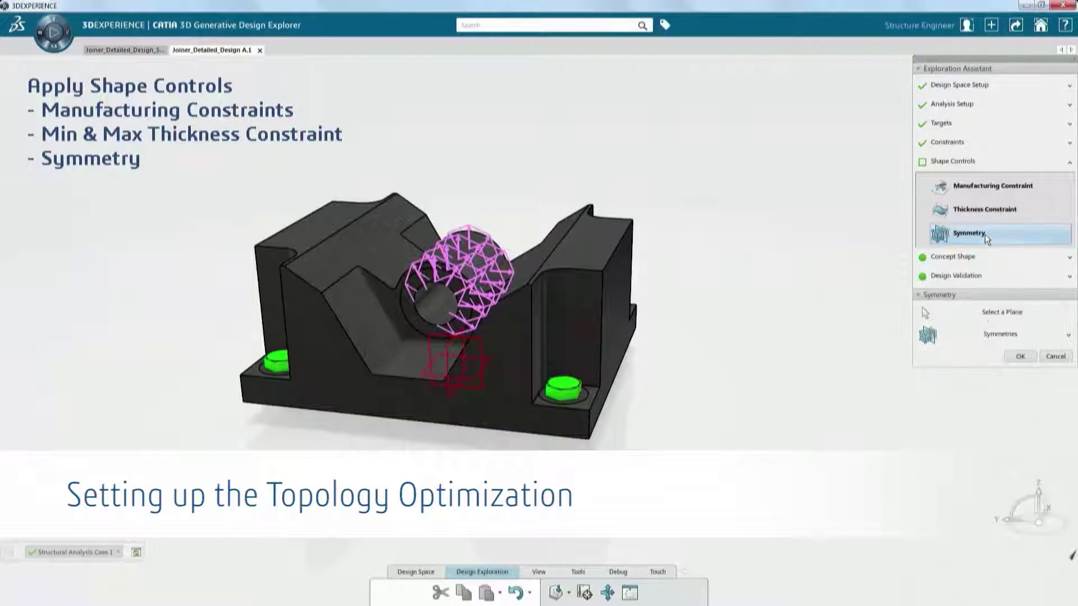
{"action": "left_click", "coordinate": [476, 360]}
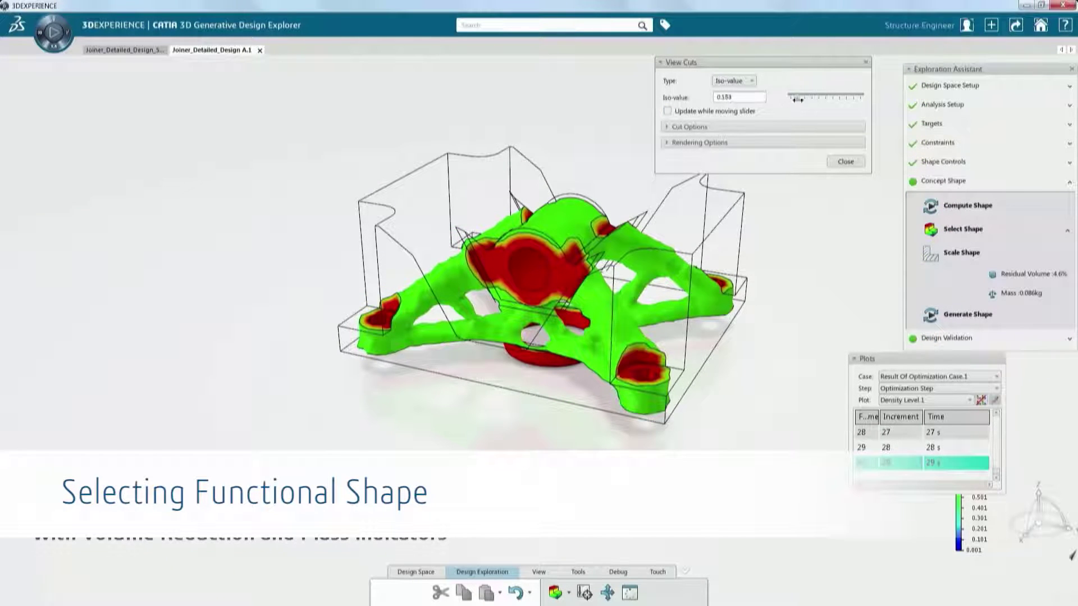
With live slider update on, set the density cut iso-value to 0.5 and generate the solid shape
{"action": "left_click", "coordinate": [668, 110]}
{"action": "left_click_drag", "start_coordinate": [790, 97], "coordinate": [826, 97]}
{"action": "left_click", "coordinate": [713, 100]}
{"action": "type", "text": "0.5"}
{"action": "key", "text": "Return"}
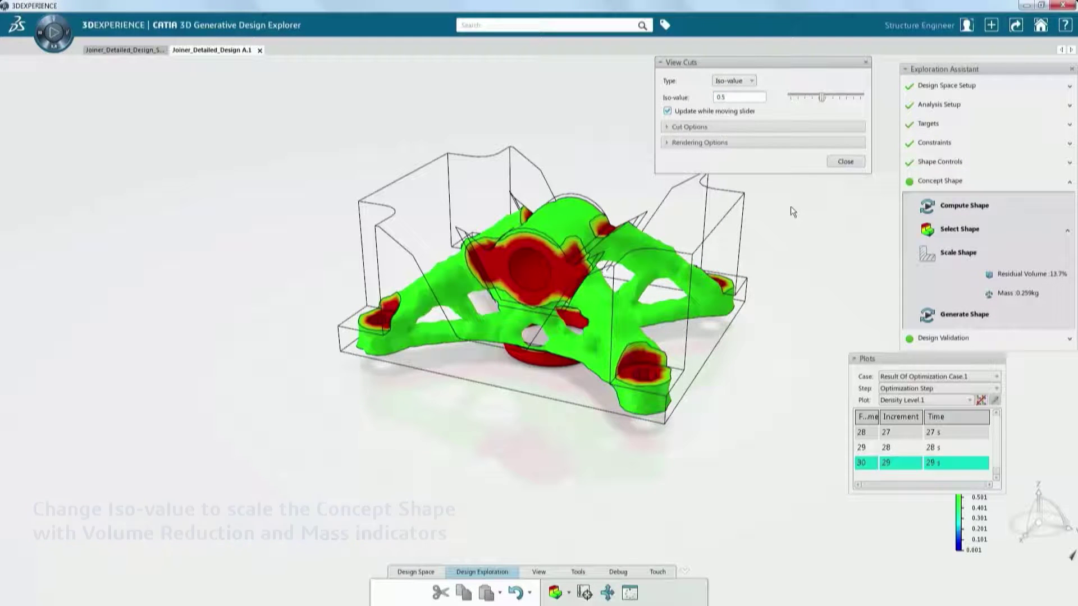
{"action": "left_click", "coordinate": [942, 317]}
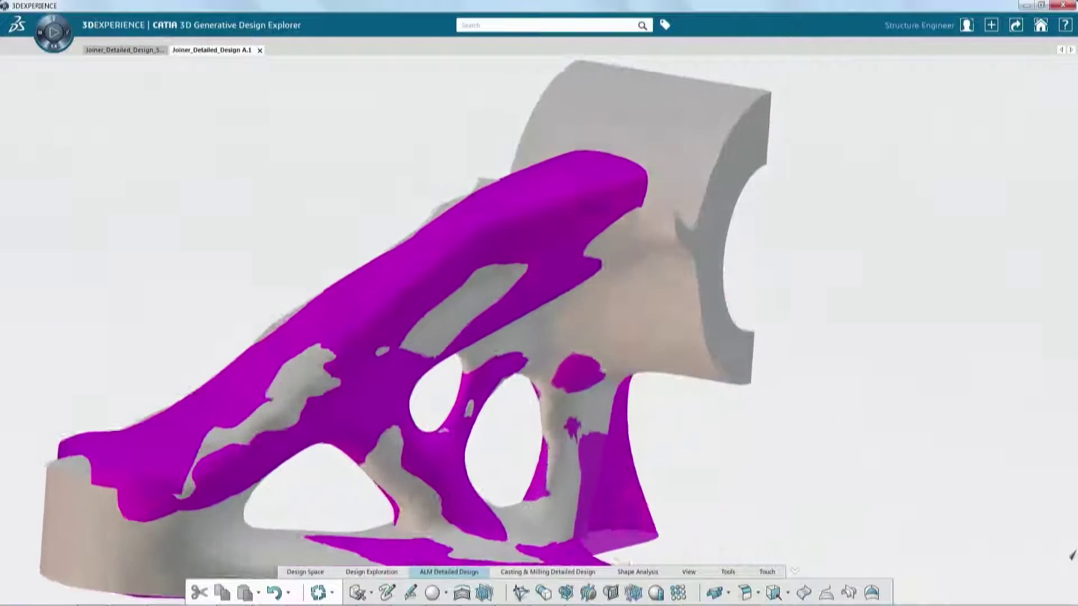
Draw and validate a subdivision strip running down the bracket surface
{"action": "left_click", "coordinate": [413, 592]}
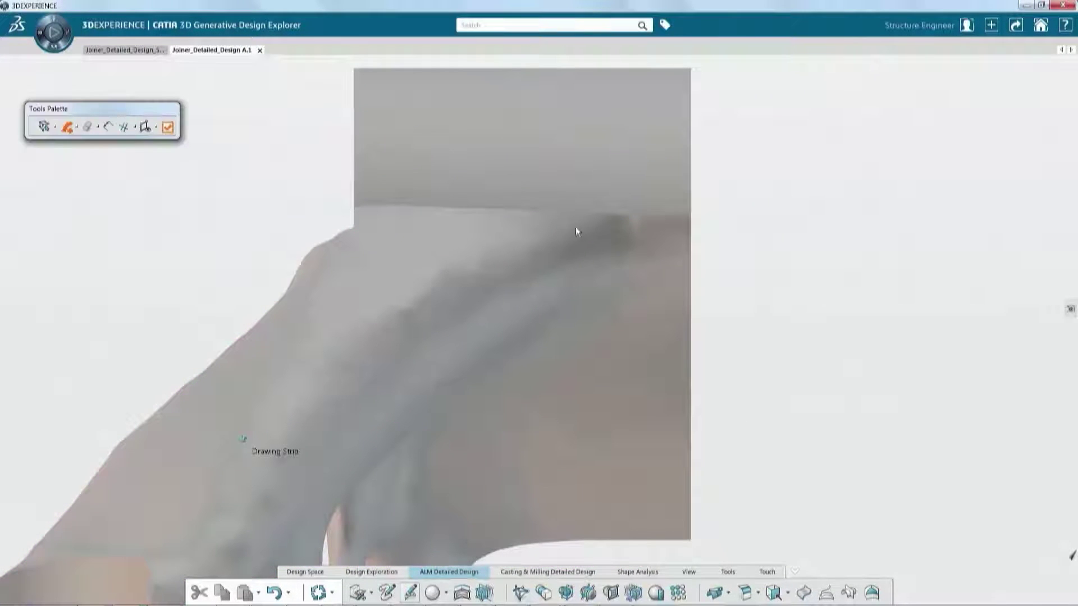
{"action": "left_click", "coordinate": [579, 269]}
{"action": "left_click", "coordinate": [576, 308]}
{"action": "left_click", "coordinate": [516, 366]}
{"action": "left_click", "coordinate": [485, 413]}
{"action": "left_click", "coordinate": [586, 452]}
{"action": "left_click", "coordinate": [592, 505]}
{"action": "left_click", "coordinate": [607, 533]}
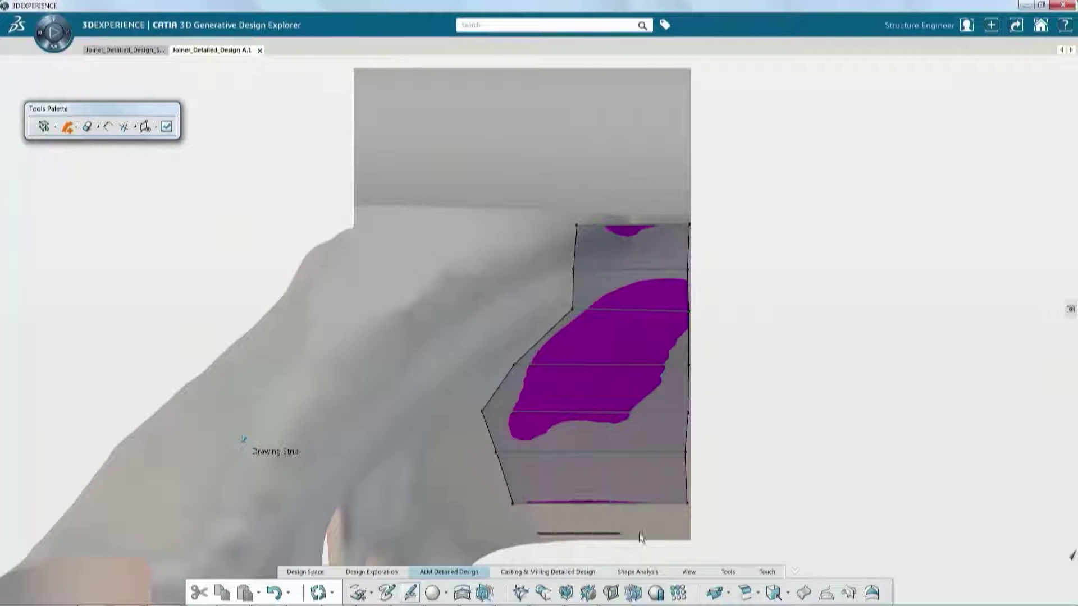
{"action": "left_click", "coordinate": [609, 533]}
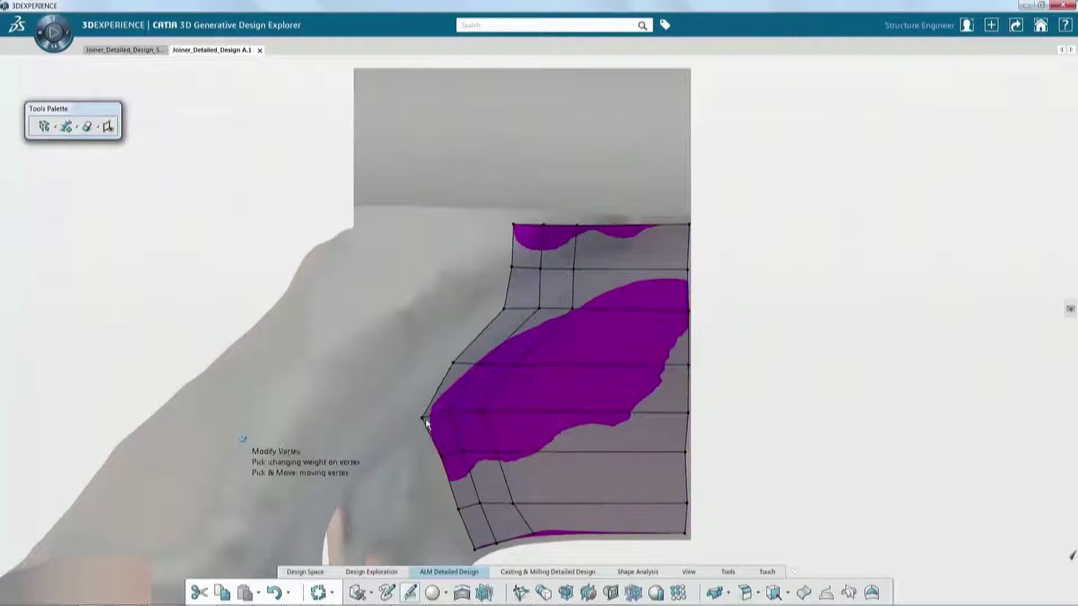
Merge the strip edges and move the left edge vertex outward with the manipulator
{"action": "left_click", "coordinate": [430, 449]}
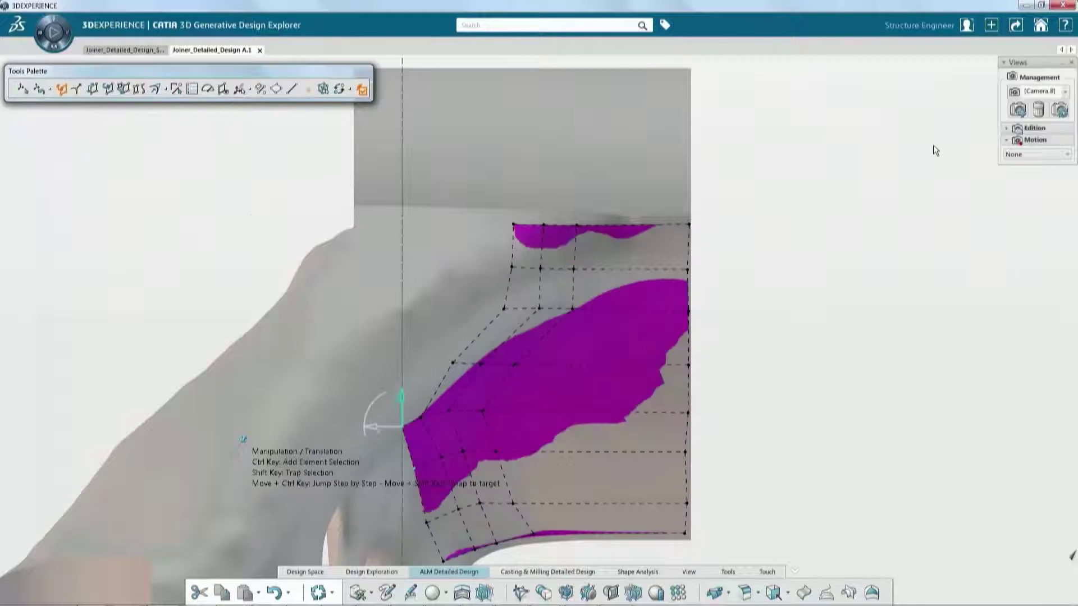
{"action": "middle_click_drag", "start_coordinate": [429, 469], "coordinate": [534, 455]}
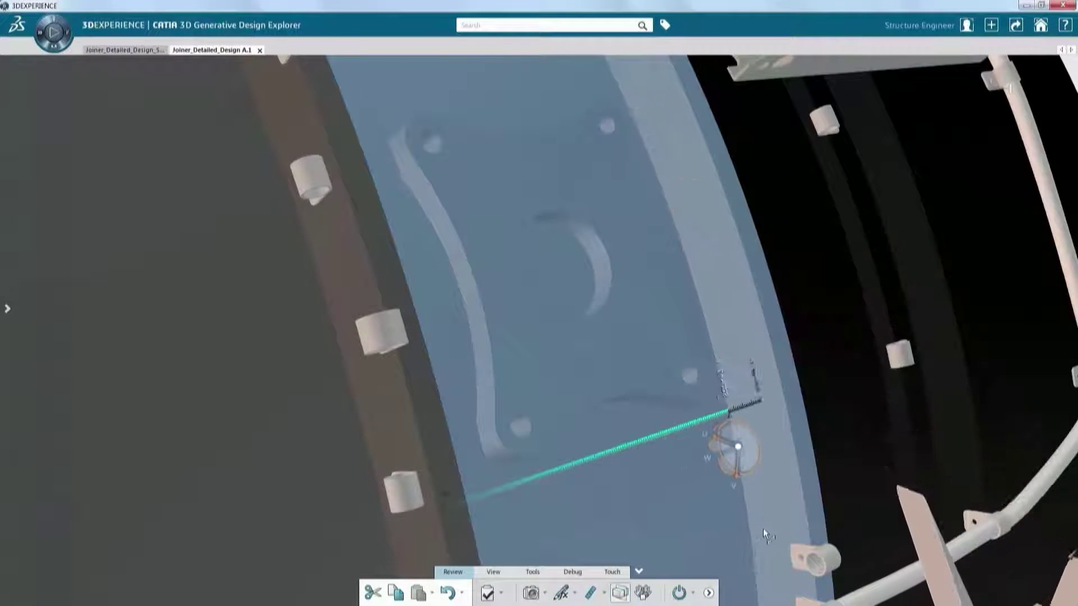
{"action": "left_click_drag", "start_coordinate": [736, 521], "coordinate": [493, 534]}
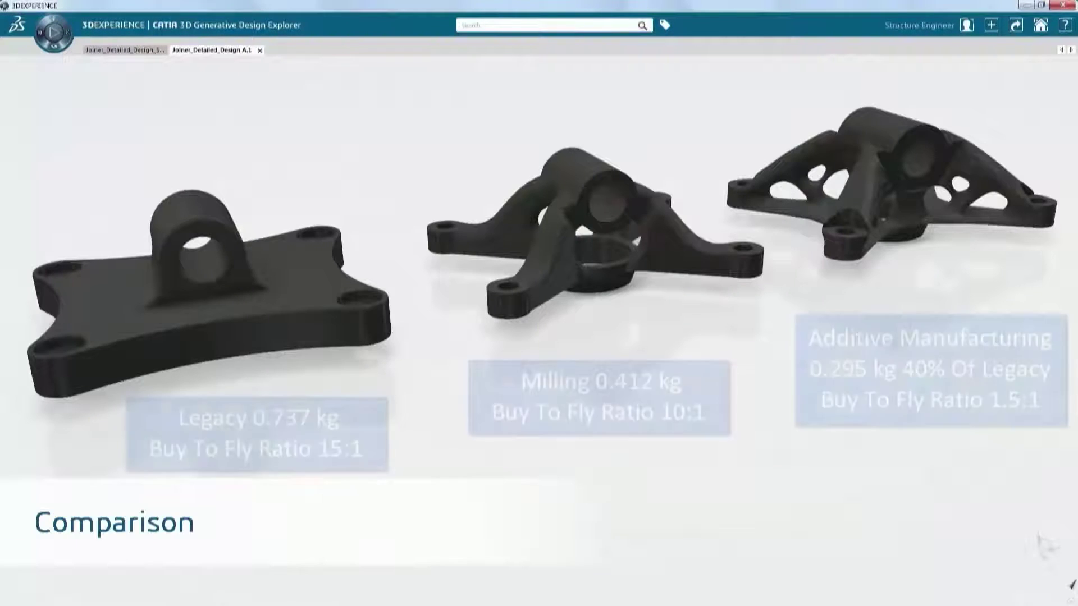